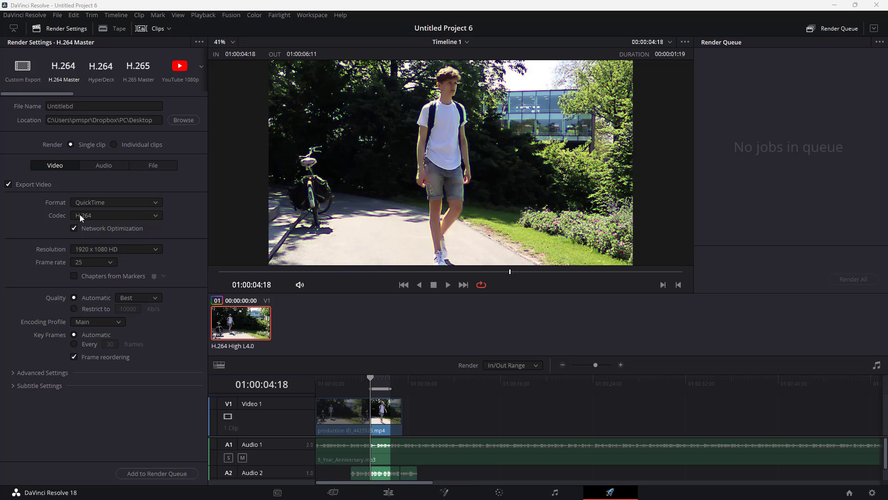
Step: Preview the Custom Export, H.264 Master and YouTube 1080p render presets
click(23, 68)
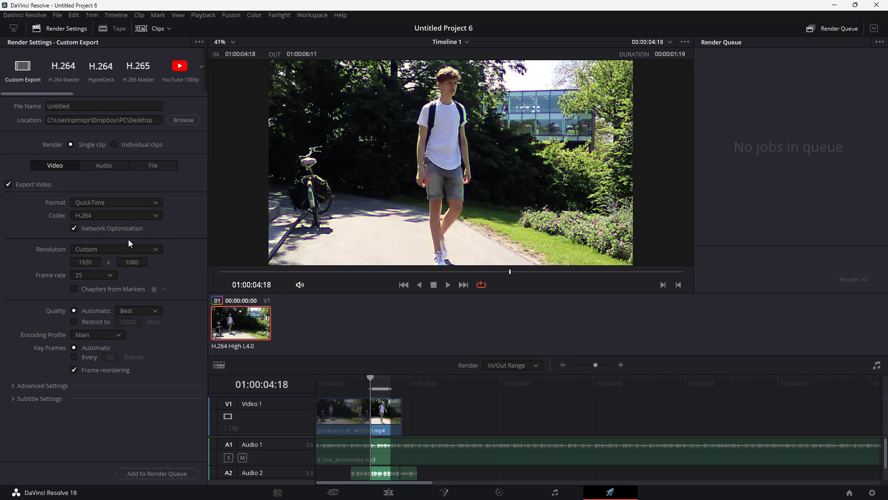
click(68, 73)
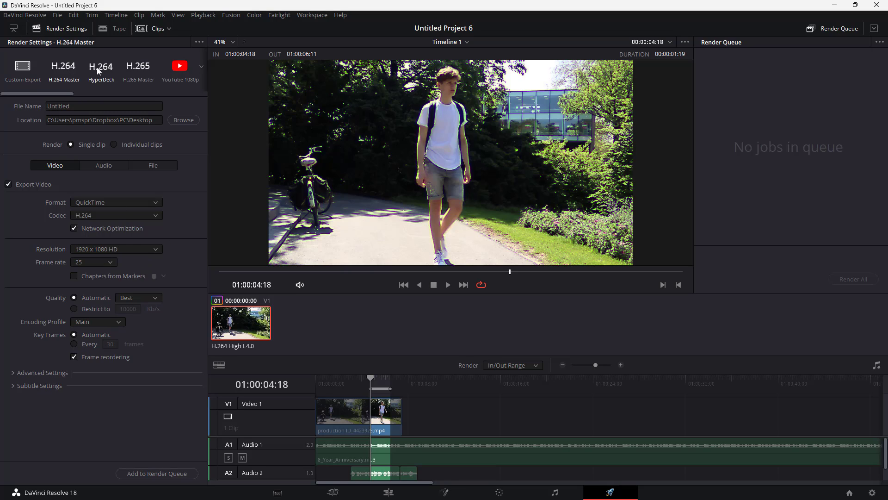
click(173, 72)
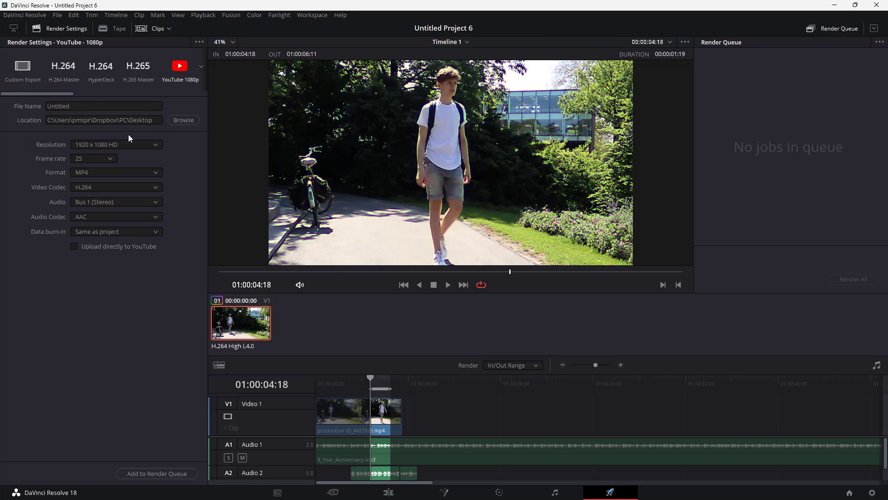
click(20, 73)
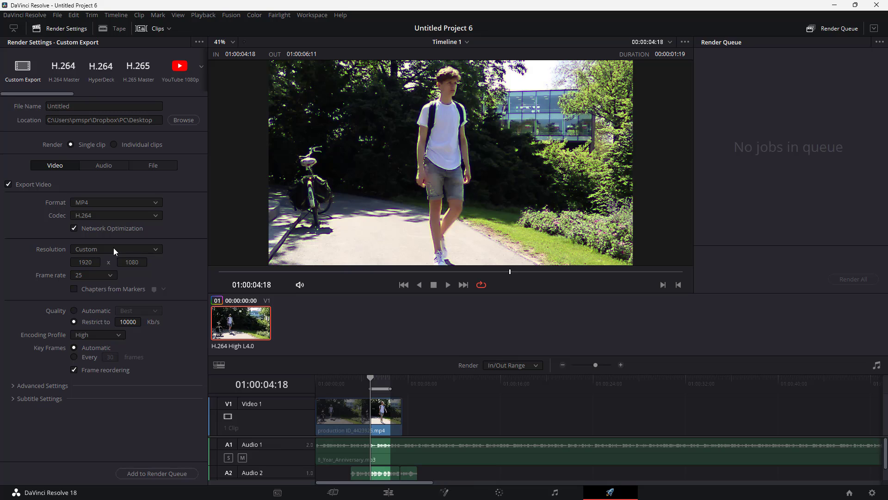
click(179, 71)
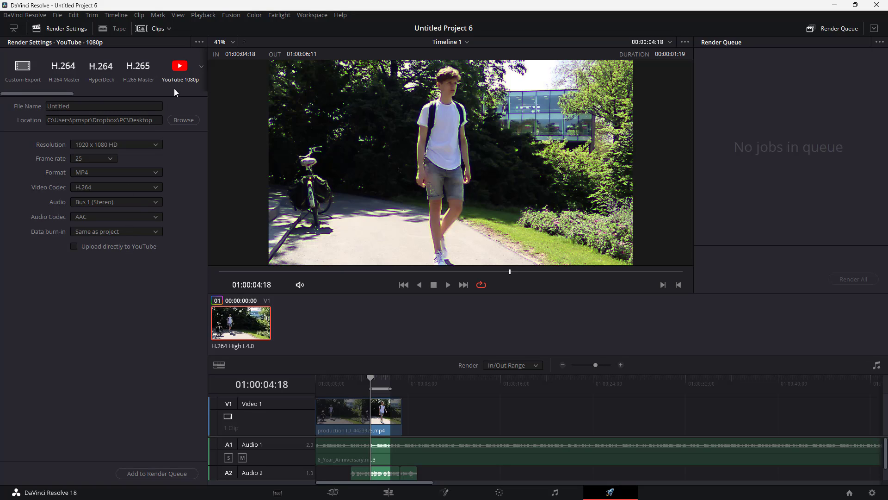
Step: Browse the Vimeo and Twitter presets, then return to the Custom Export preset
drag(62, 96, 93, 94)
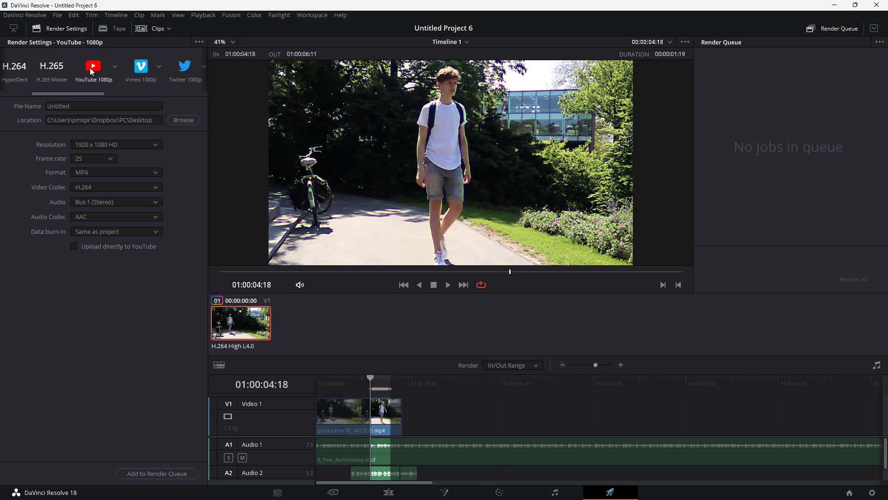
click(147, 75)
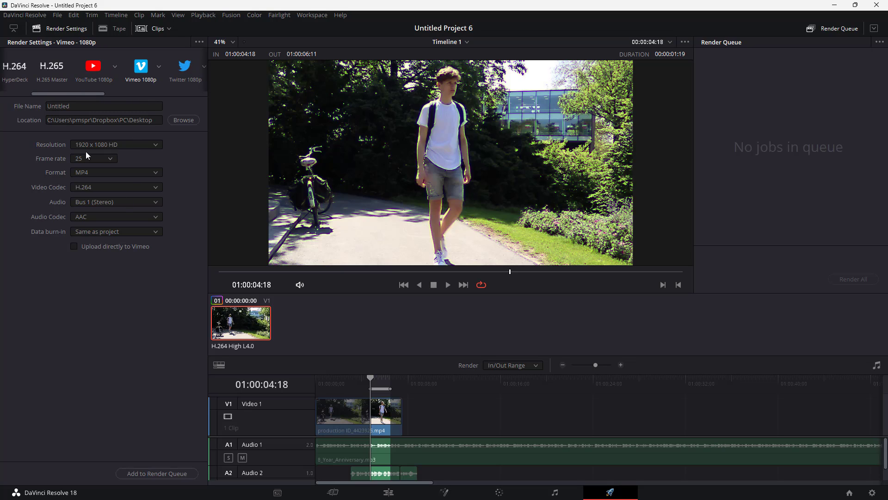
click(177, 75)
drag(84, 95, 21, 101)
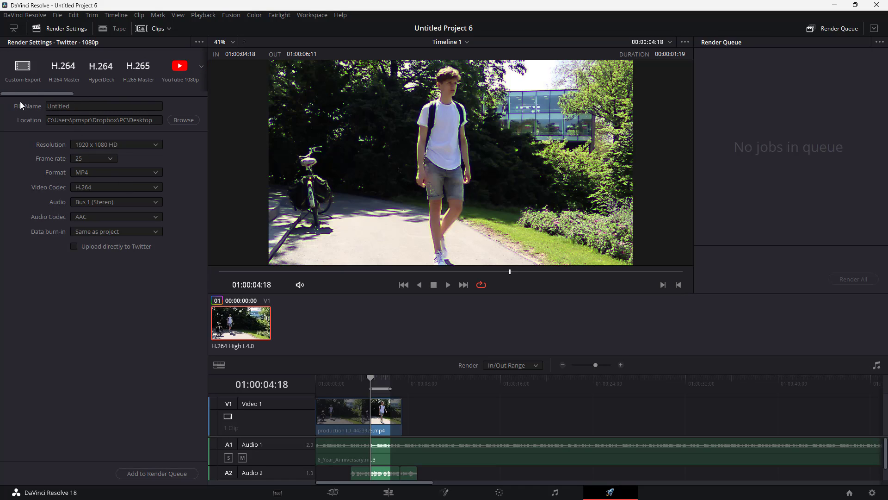
click(23, 70)
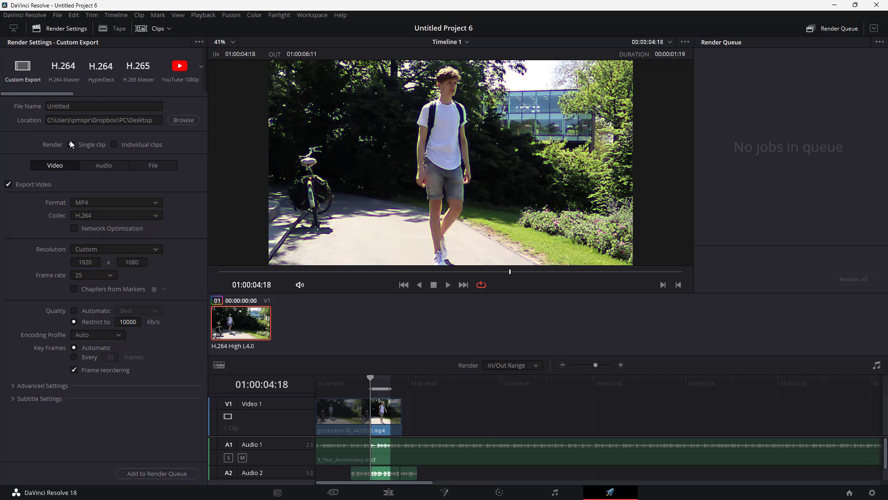
Step: Rename the output file as TutorTube
drag(86, 110, 37, 102)
text(TutorTube)
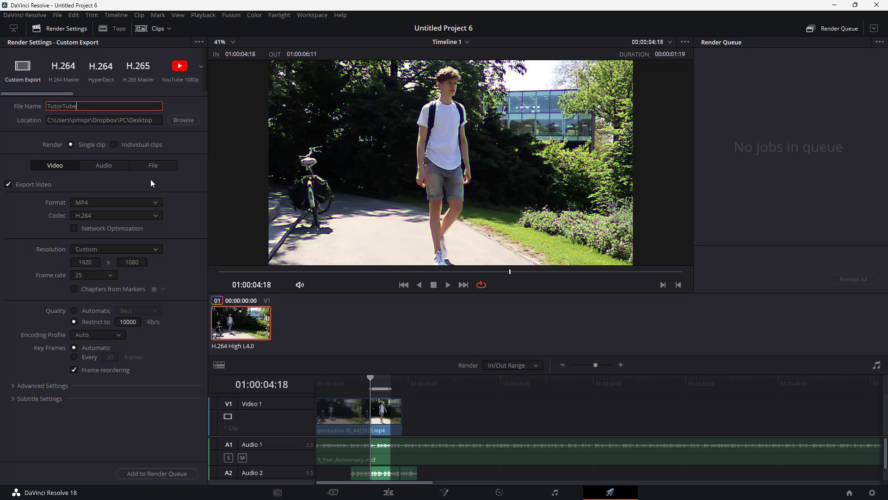
Step: Cycle the export format through AVI, DPX and TIFF, then set it back to MP4
click(195, 189)
click(90, 203)
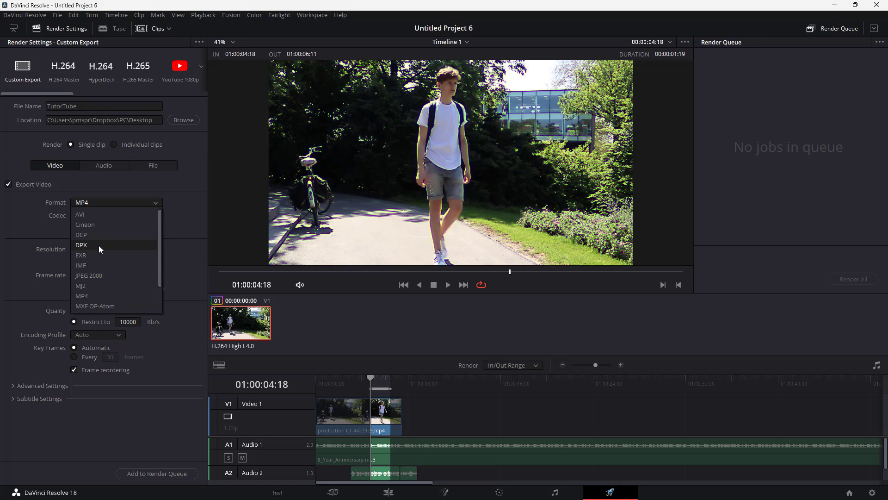
click(93, 215)
click(99, 203)
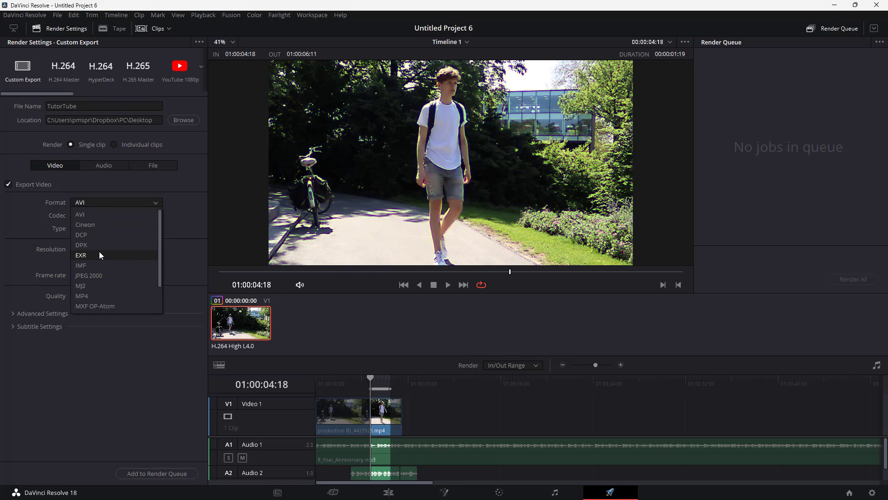
click(102, 243)
click(107, 204)
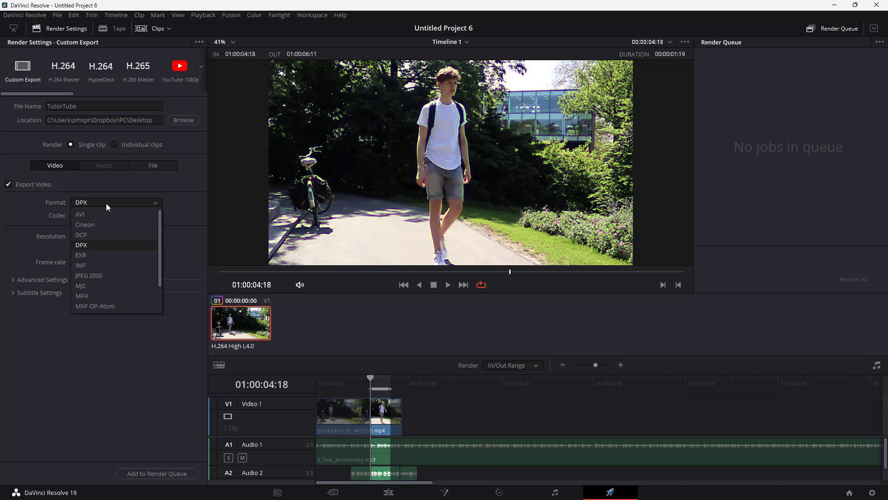
scroll(108, 301, down, 2)
click(100, 307)
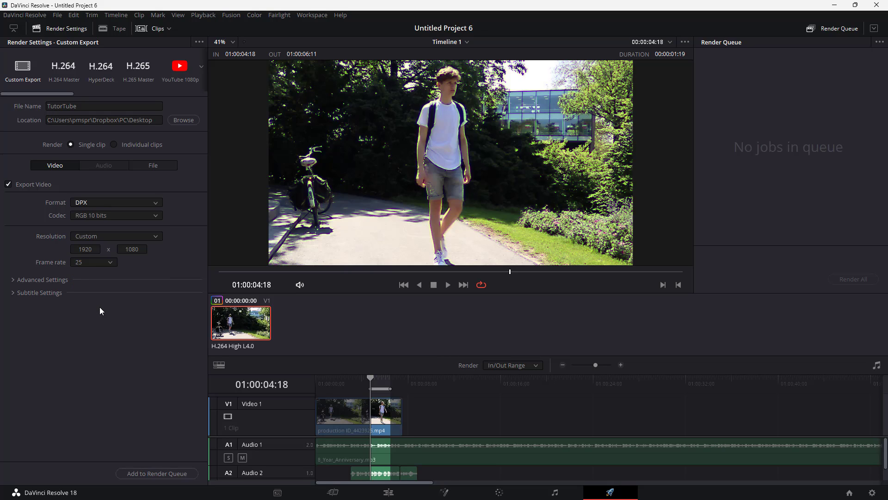
click(98, 205)
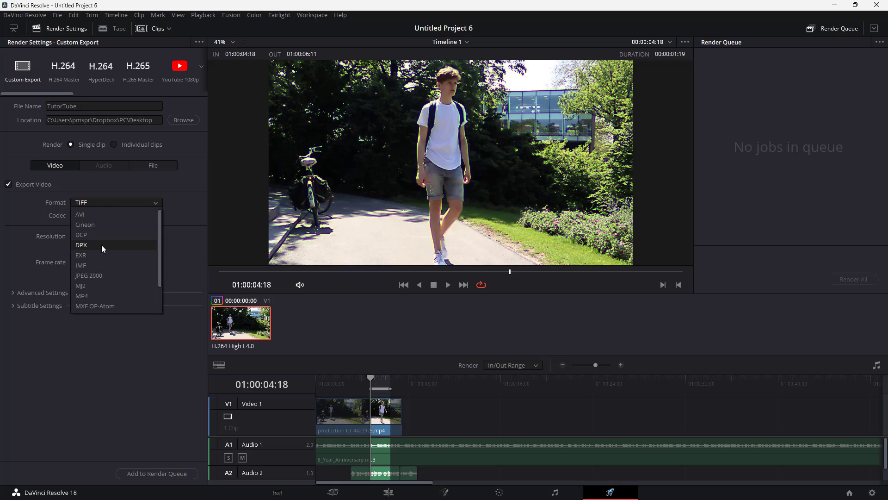
click(106, 277)
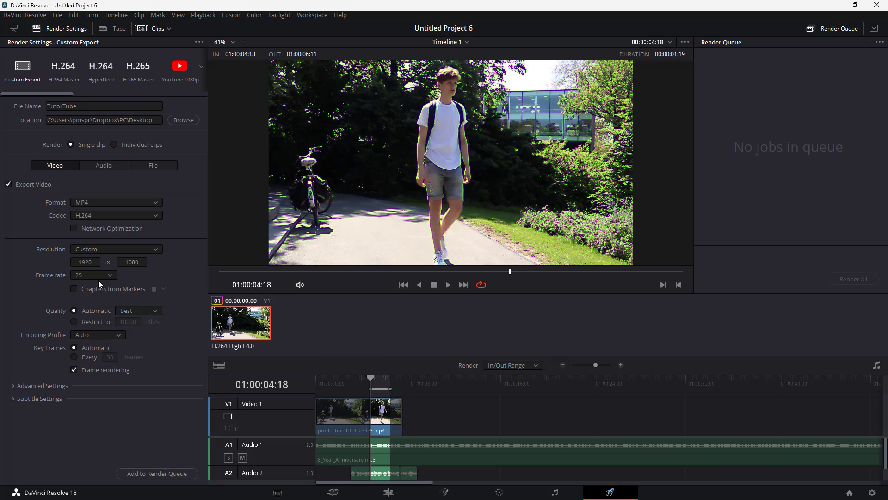
Step: Switch the codec to H.265, then back to H.264
click(101, 217)
click(86, 238)
click(92, 218)
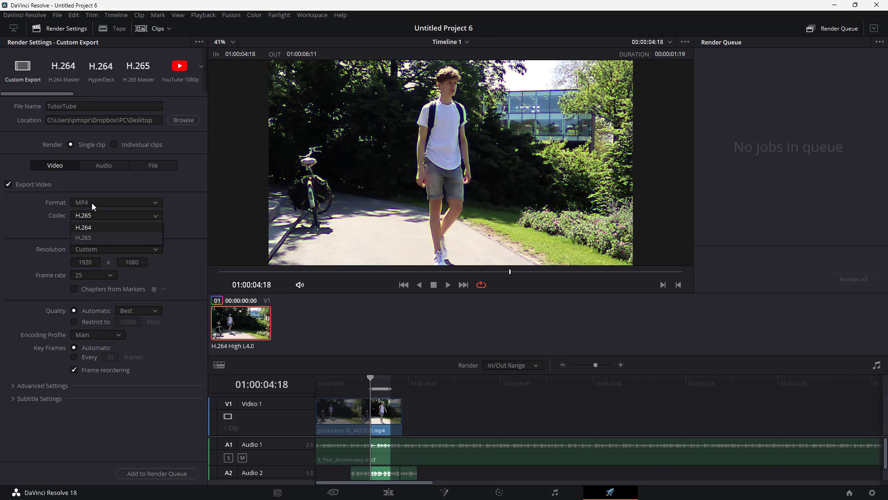
click(90, 228)
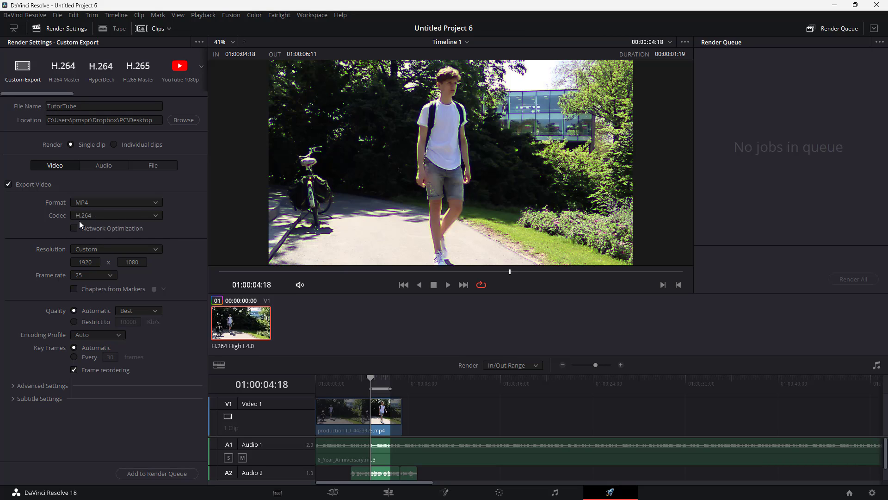
click(96, 219)
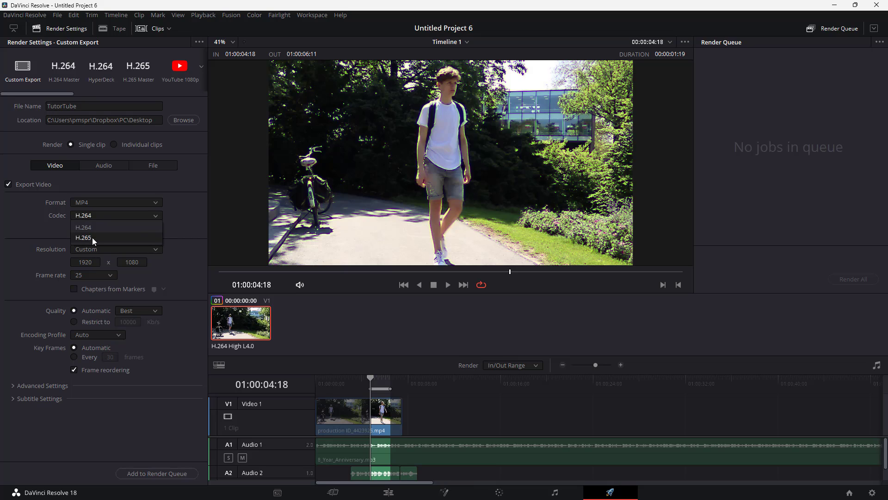
click(179, 210)
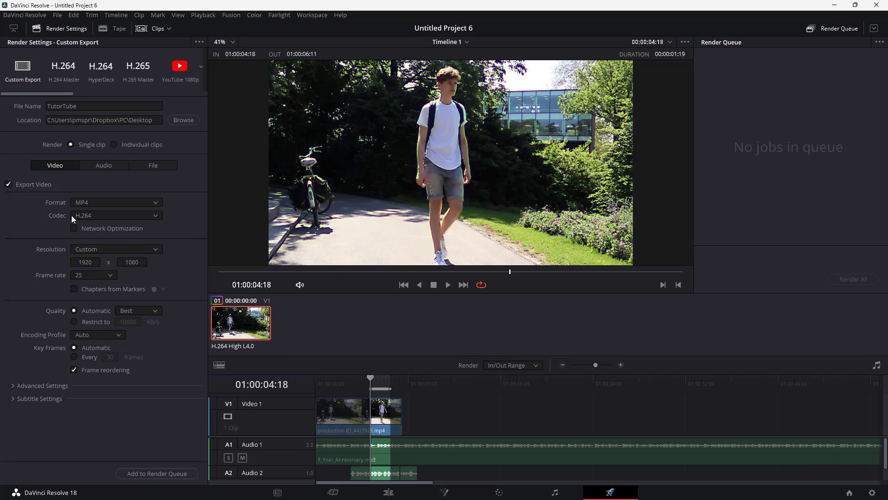
click(96, 219)
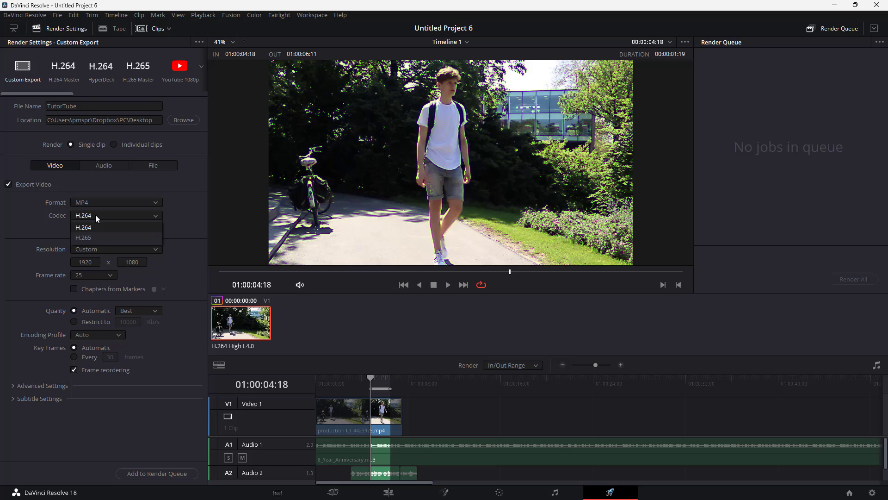
click(183, 229)
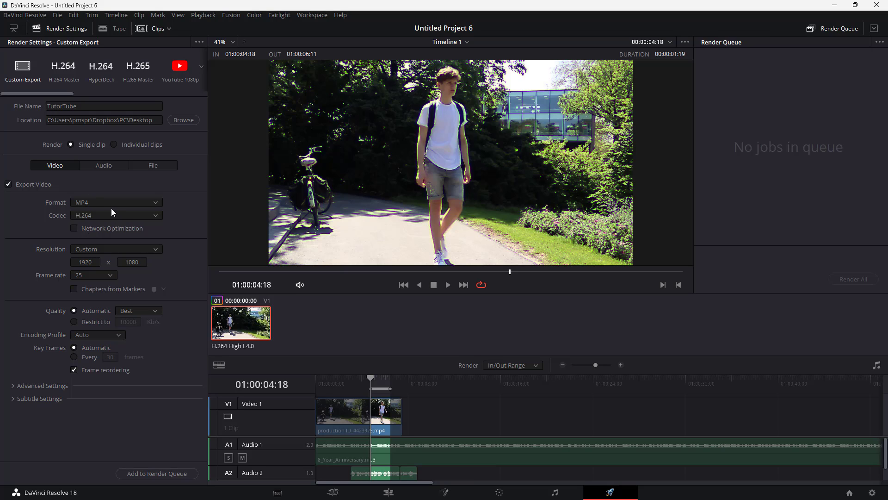
Step: Set the resolution to 3072 x 2048 VistaVision
click(101, 251)
scroll(113, 296, down, 8)
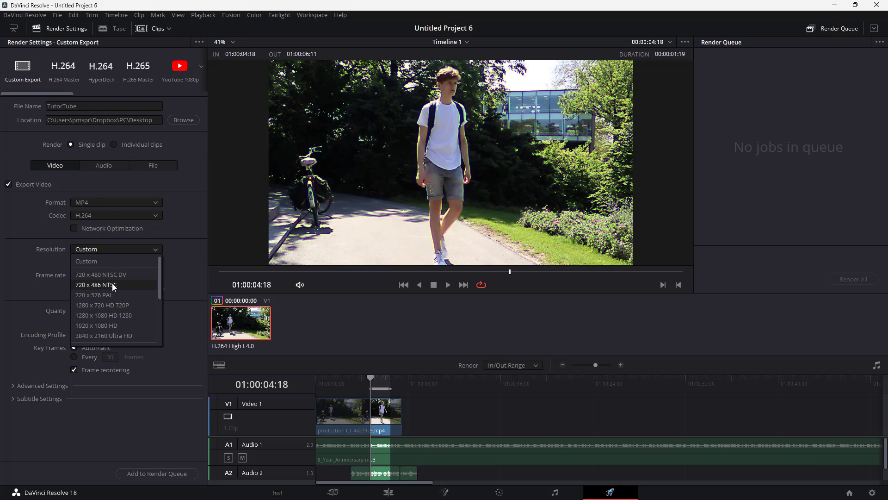
click(116, 336)
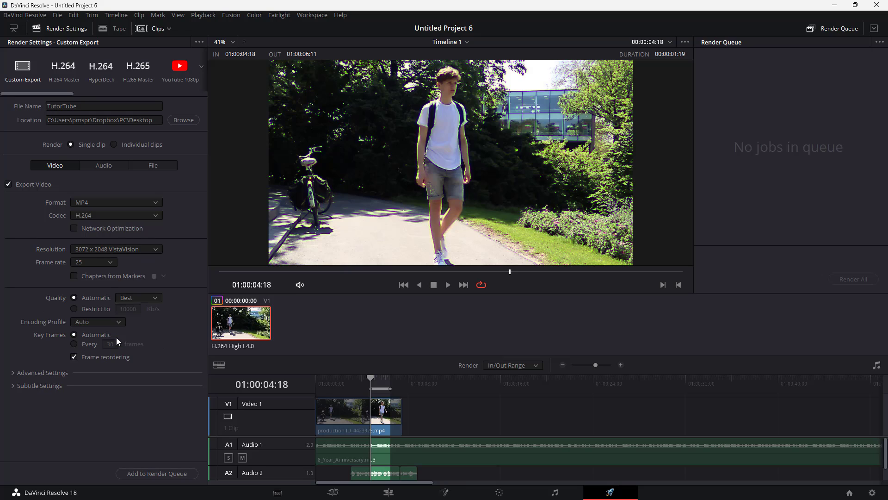
Step: Set the resolution to 1280 x 720 HD 720P
click(108, 253)
scroll(109, 282, up, 4)
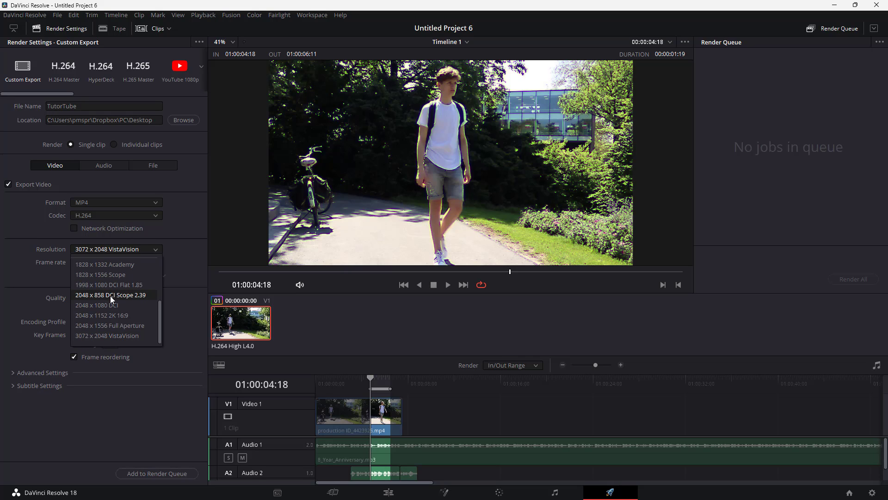
scroll(115, 301, down, 1)
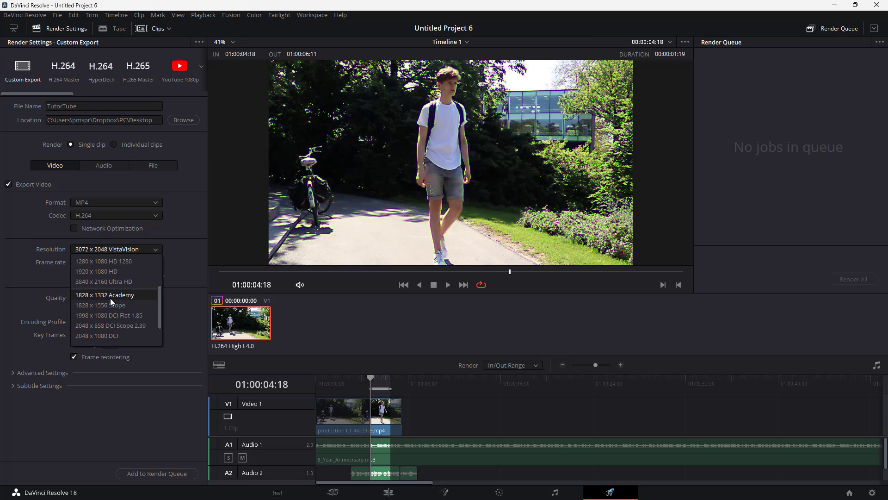
scroll(110, 298, up, 1)
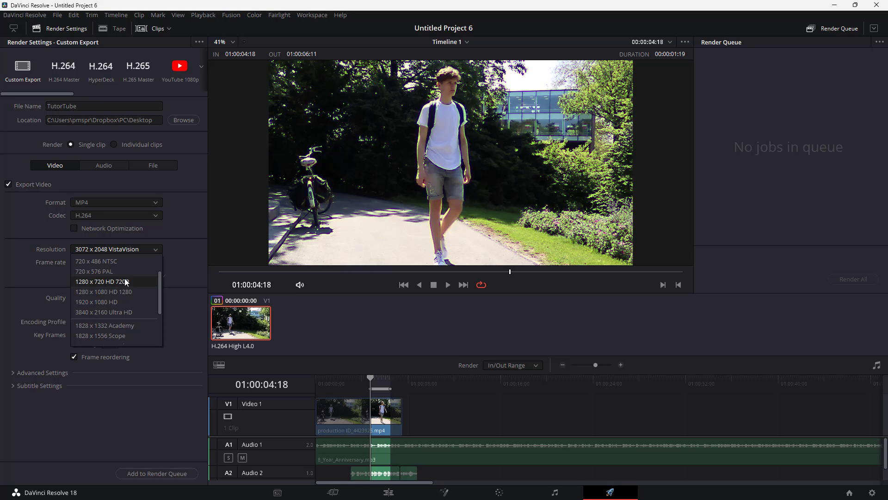
click(123, 283)
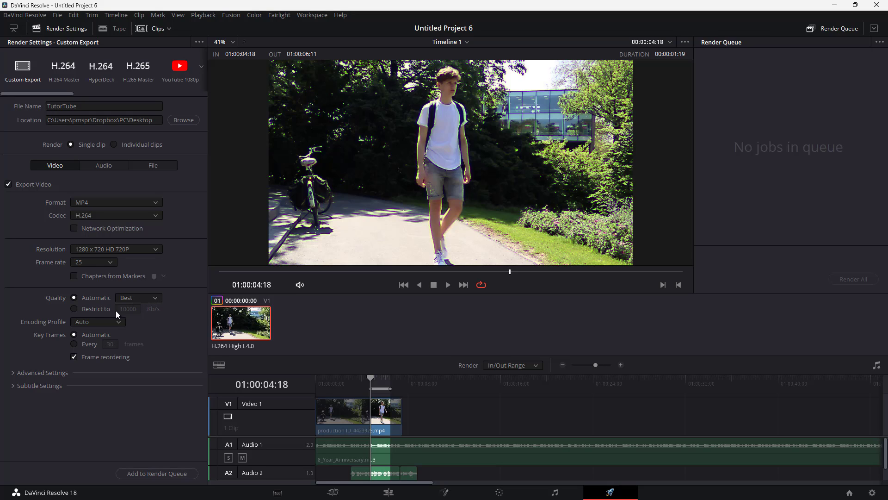
Step: Set the quality to Least, then back to Best
click(159, 298)
click(151, 309)
click(157, 298)
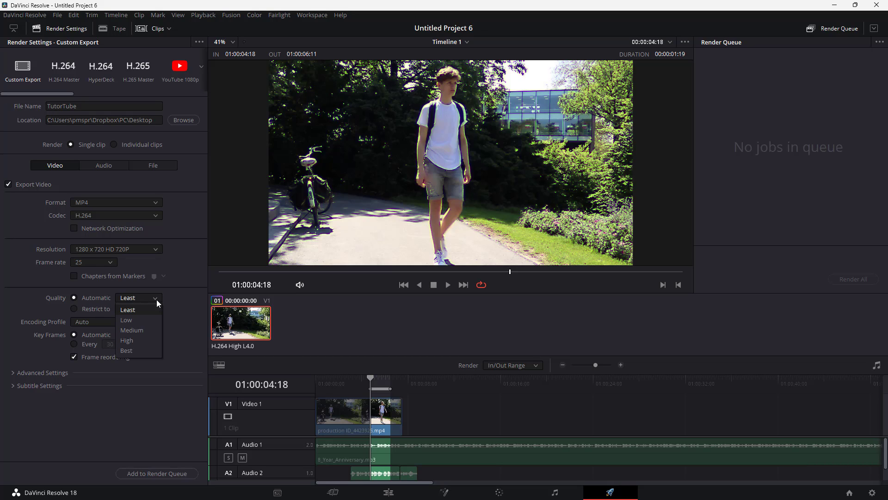
click(139, 350)
Step: Set the encoding profile to High
click(121, 322)
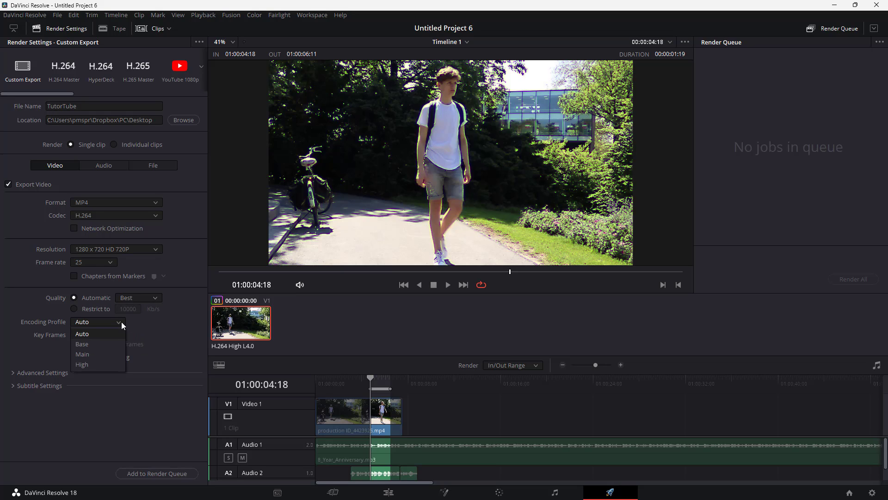
click(117, 345)
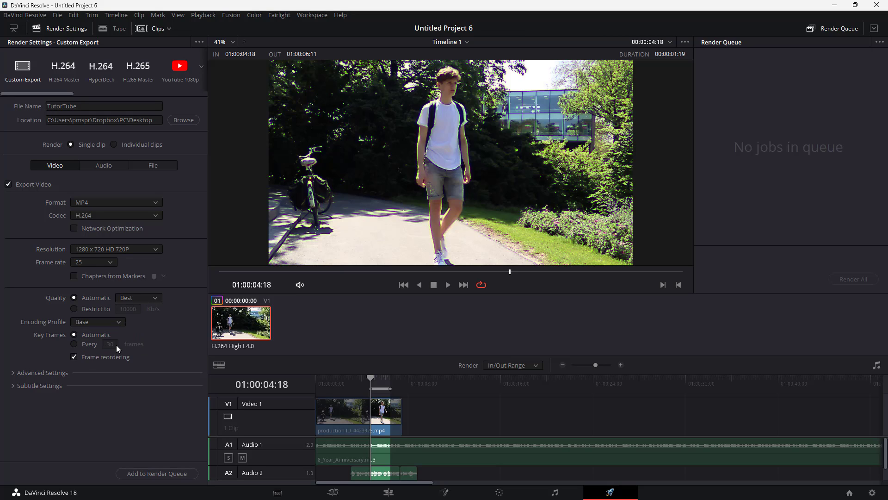
click(116, 324)
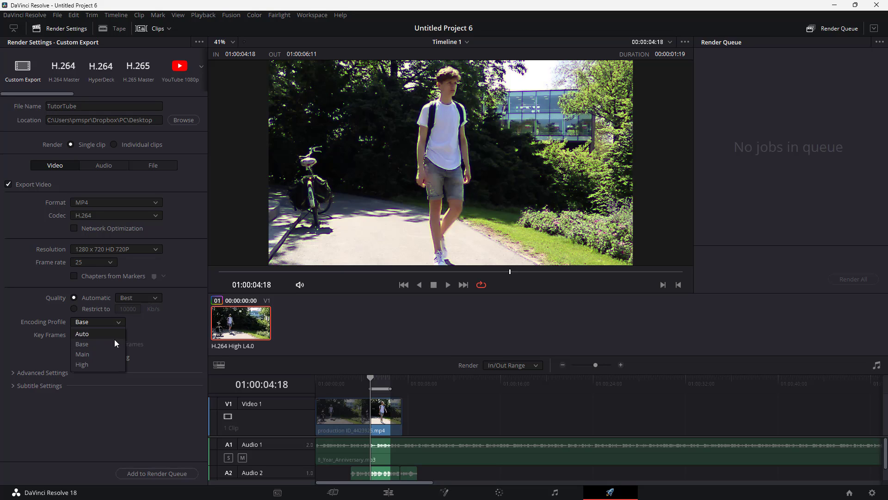
click(105, 365)
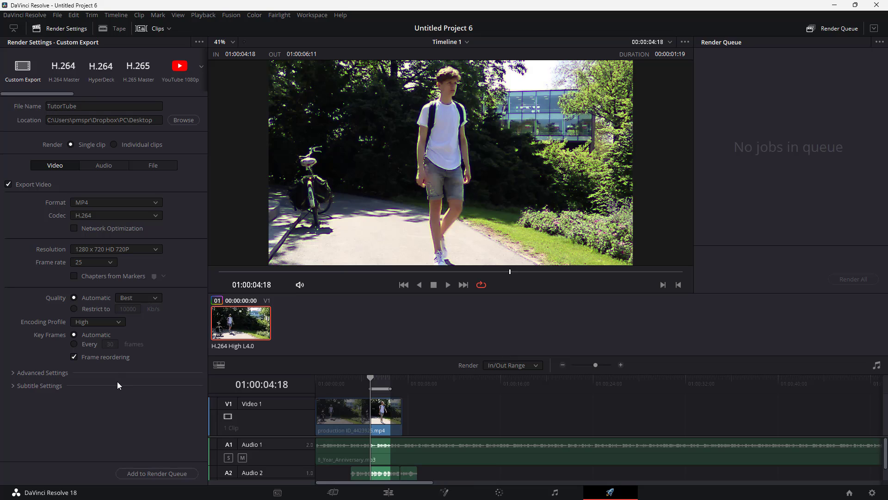
Step: Set key frames to every 10 frames
click(76, 345)
double_click(111, 345)
text(5)
key(Return)
drag(111, 345, 113, 345)
double_click(118, 345)
text(10)
key(Return)
Step: Expand the Advanced Settings section
click(99, 358)
click(44, 374)
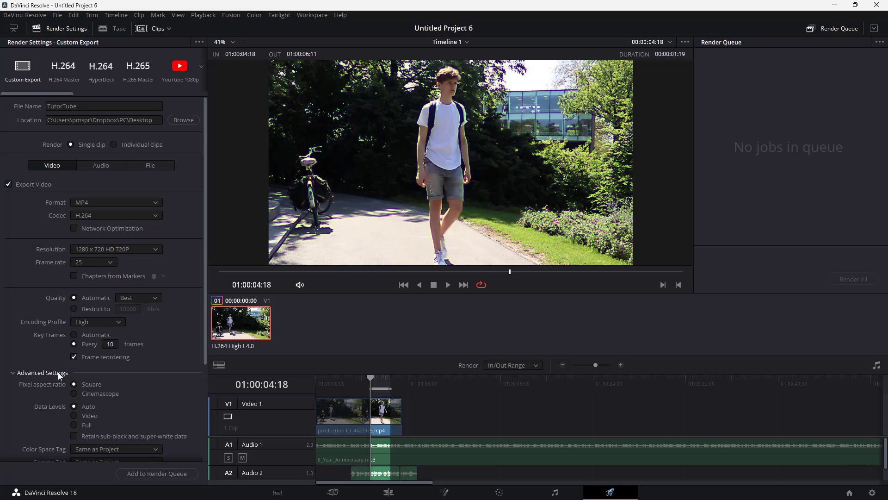
scroll(68, 367, down, 2)
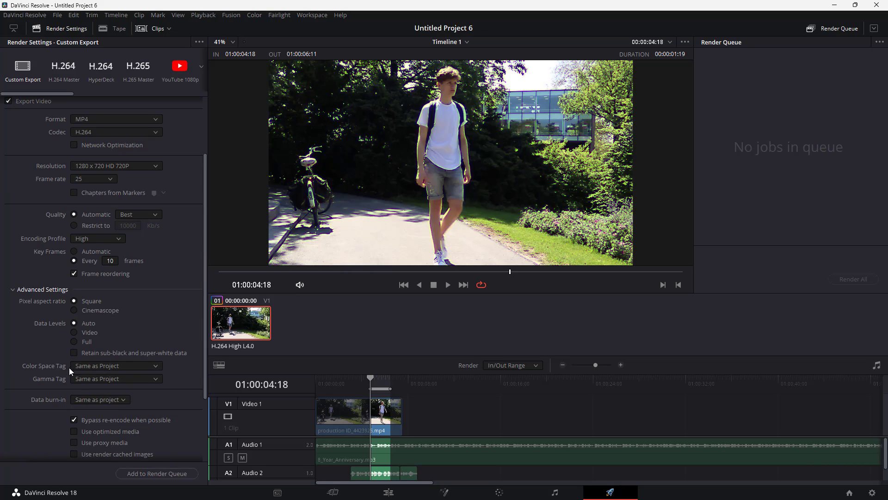
Step: Set the Color Space Tag to sRGB in the advanced video settings
click(74, 301)
scroll(102, 324, down, 1)
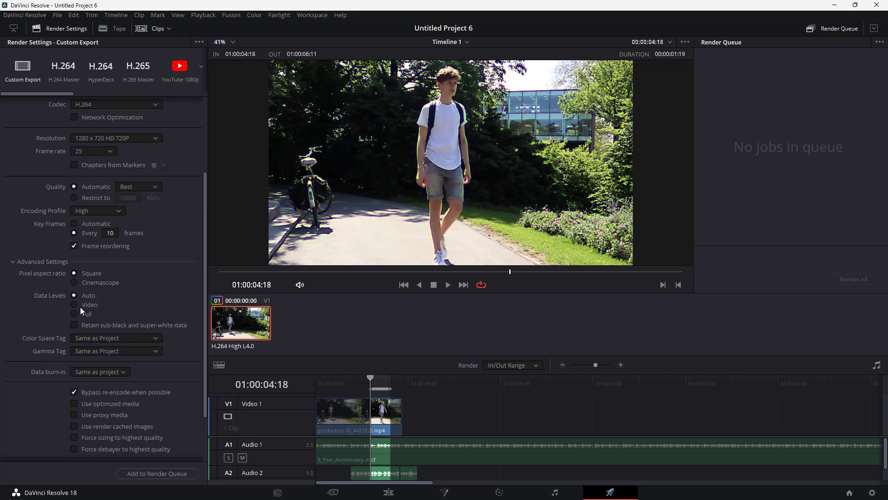
click(98, 337)
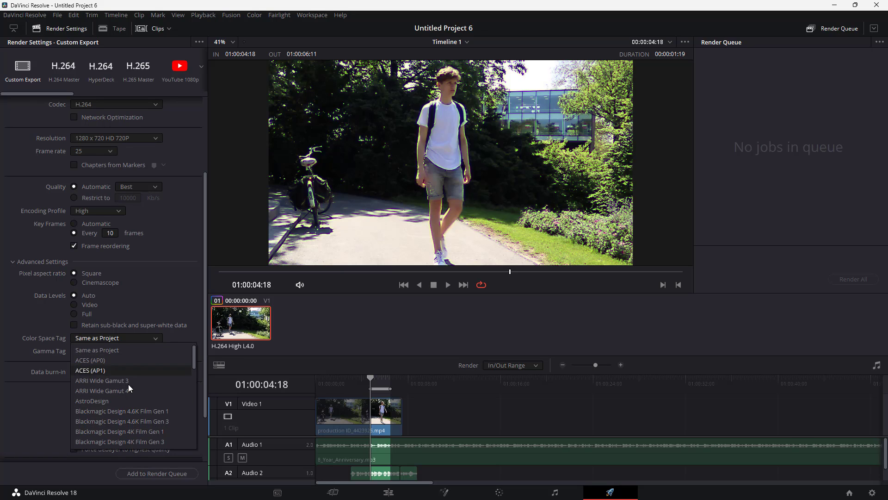
scroll(132, 425, down, 10)
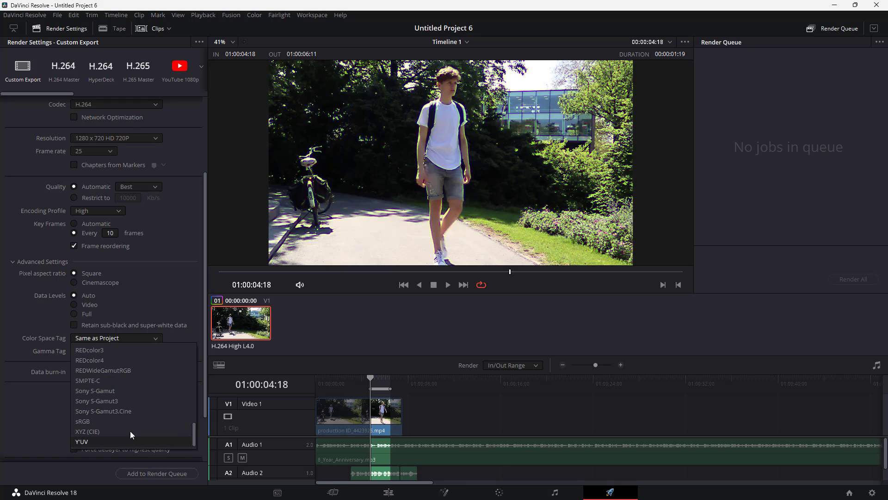
click(87, 423)
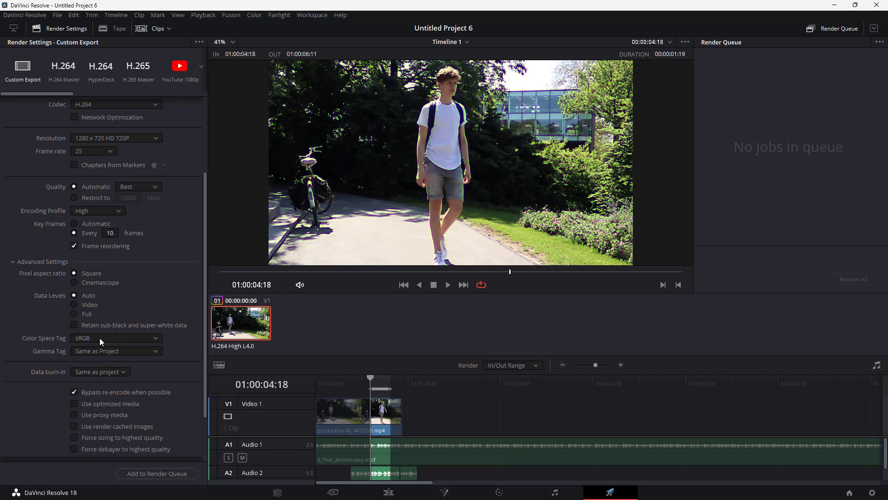
Step: Review the Gamma Tag options without changing them
click(90, 352)
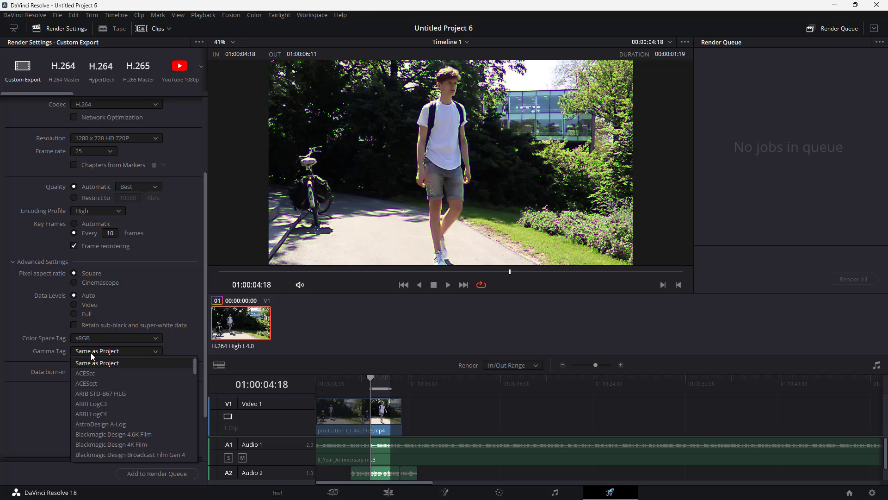
scroll(104, 433, down, 1)
click(28, 330)
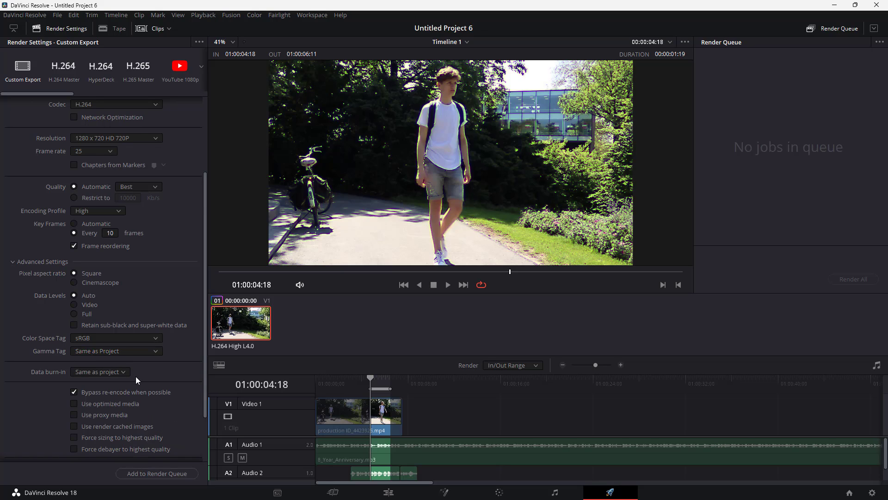
Step: Check the Data burn-in options and enable Use optimized media
scroll(136, 379, down, 2)
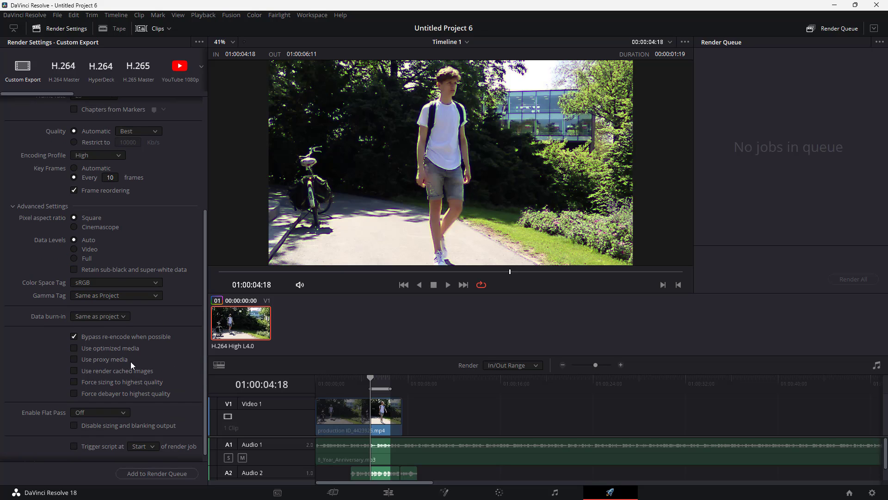
click(111, 317)
click(111, 317)
click(73, 370)
Step: Review the Enable Flat Pass options without changing them
scroll(98, 379, down, 1)
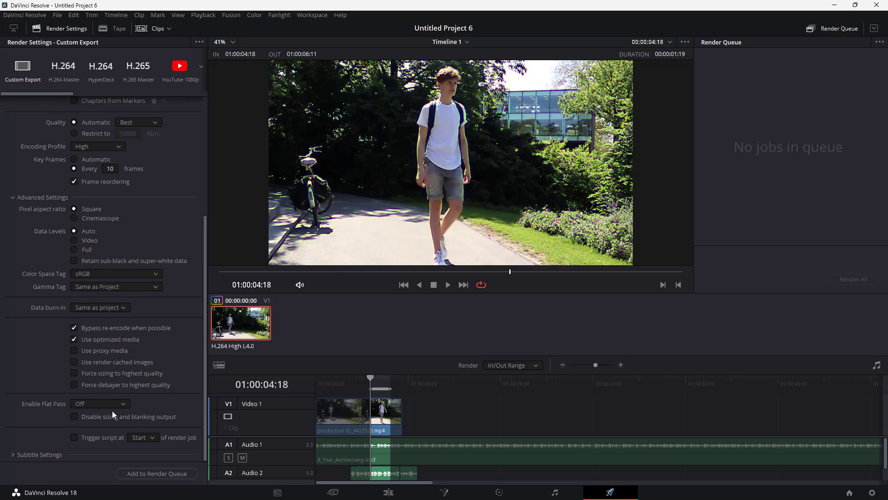
click(125, 403)
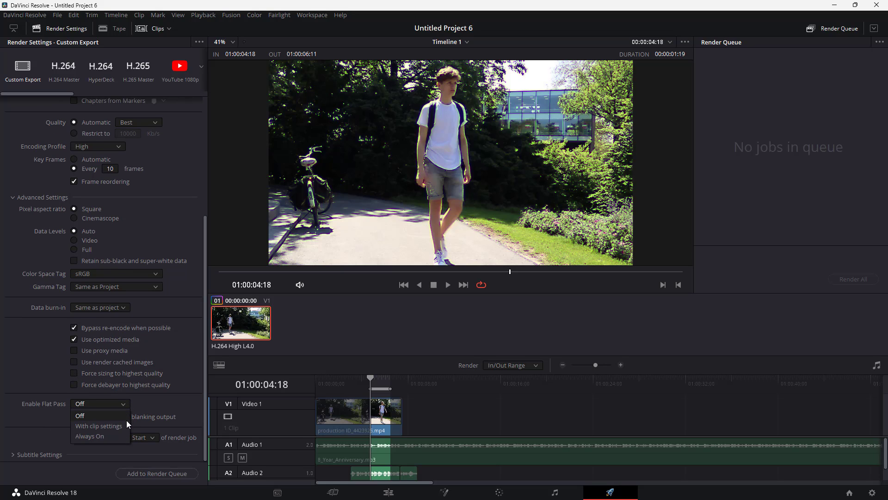
click(153, 386)
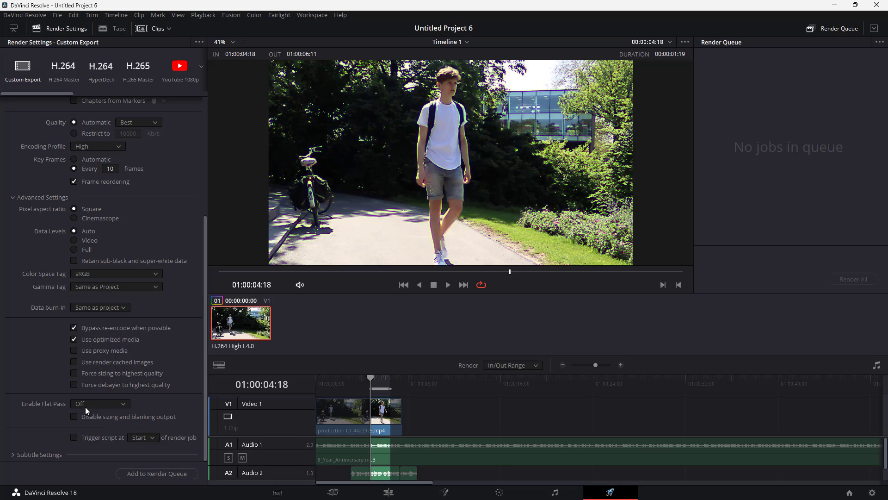
Step: Expand Subtitle Settings and toggle the Export Subtitle option
click(29, 454)
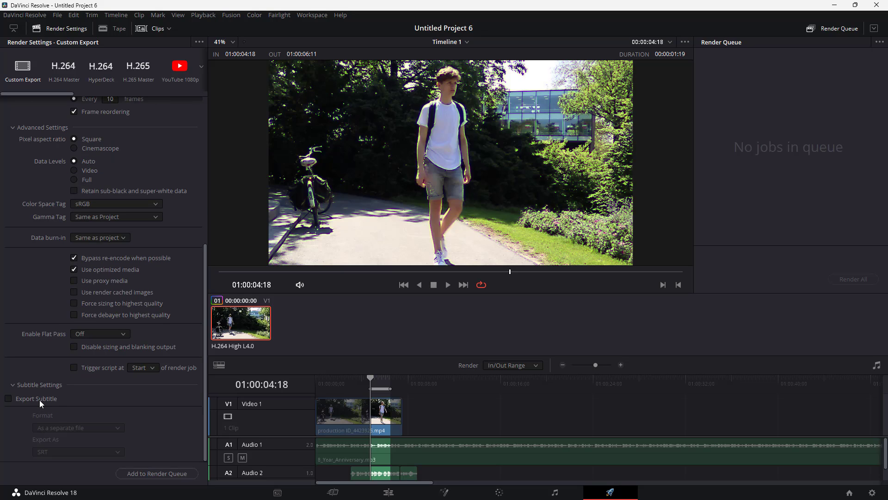
click(40, 402)
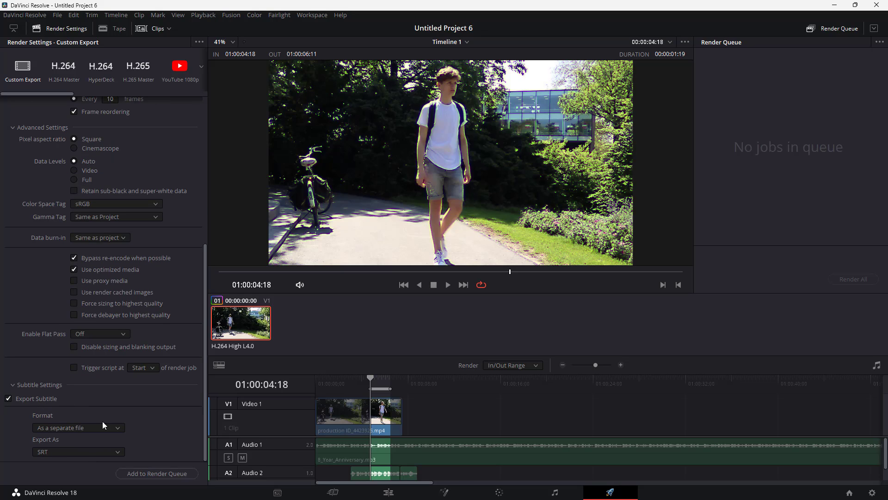
click(47, 400)
Step: Switch between the Video and Audio settings to view the audio export options
scroll(60, 341, up, 5)
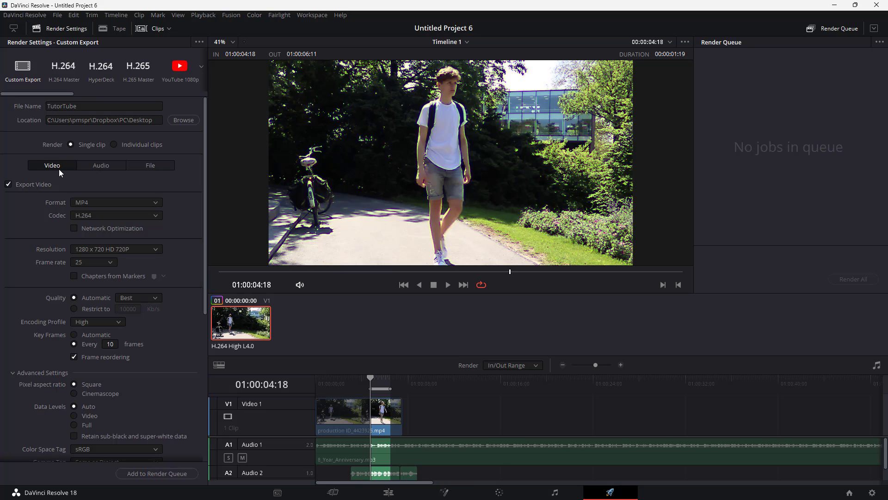
click(104, 166)
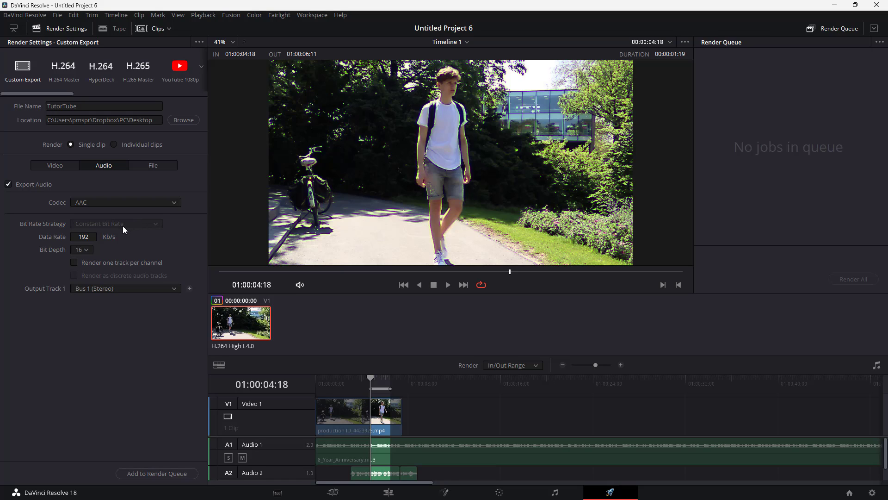
click(67, 168)
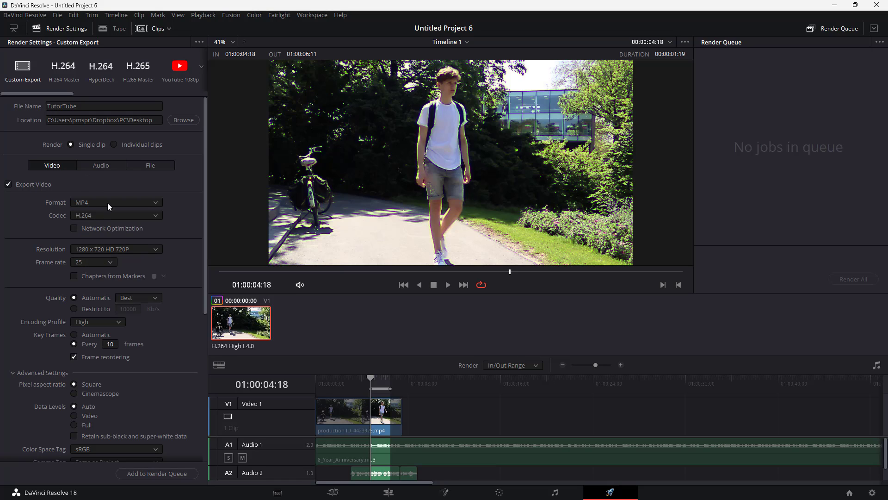
click(100, 165)
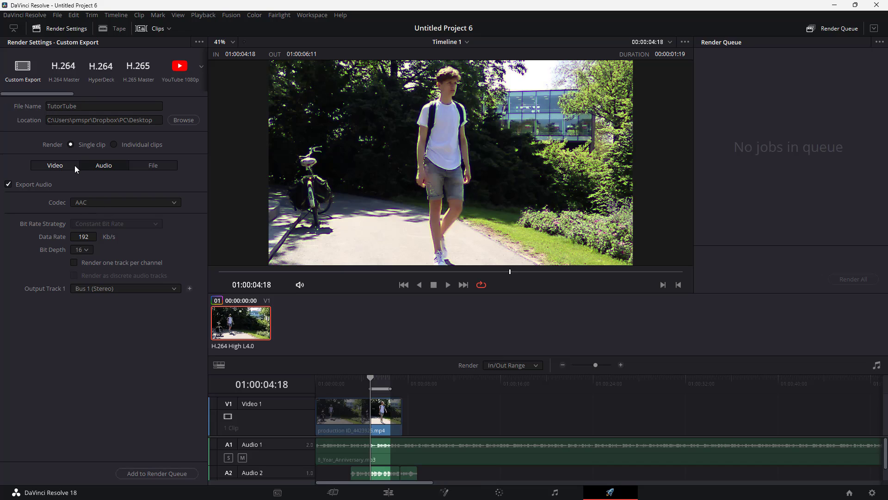
click(97, 201)
click(64, 166)
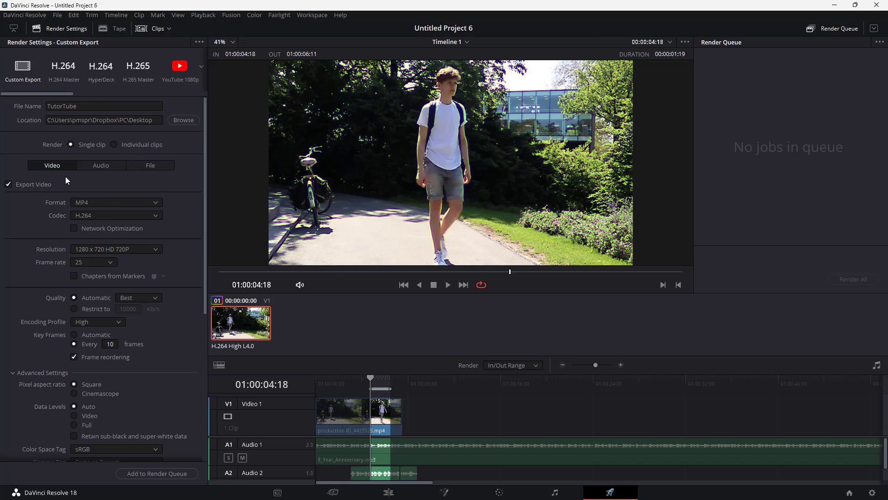
Step: Change the video format to AVI and set the audio codec to Linear PCM
click(89, 202)
click(92, 215)
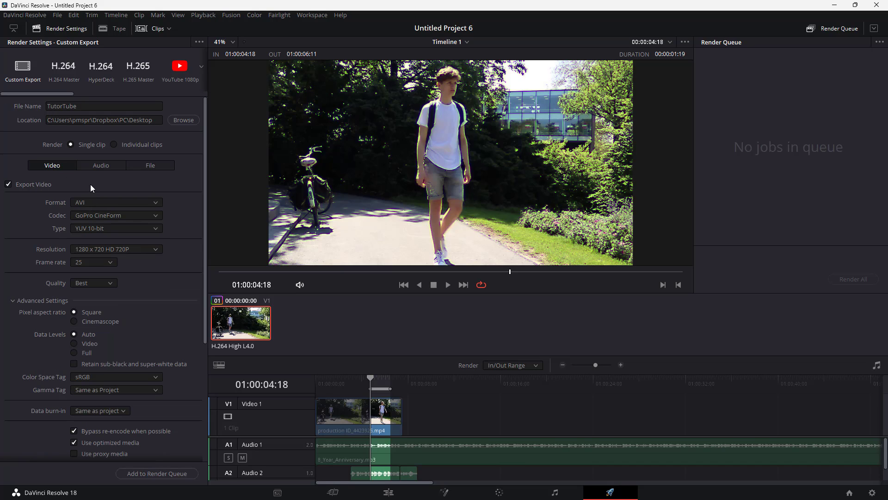
click(99, 168)
click(104, 205)
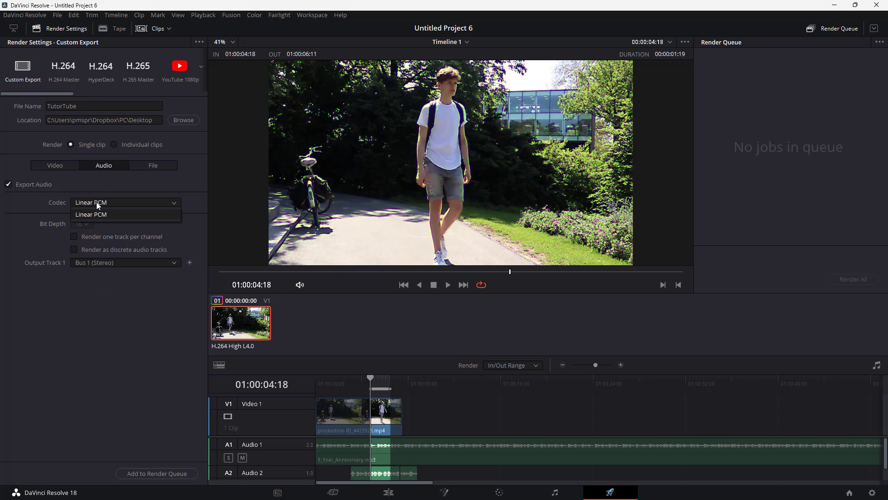
click(95, 214)
Step: Set the video format back to MP4
click(58, 166)
click(86, 203)
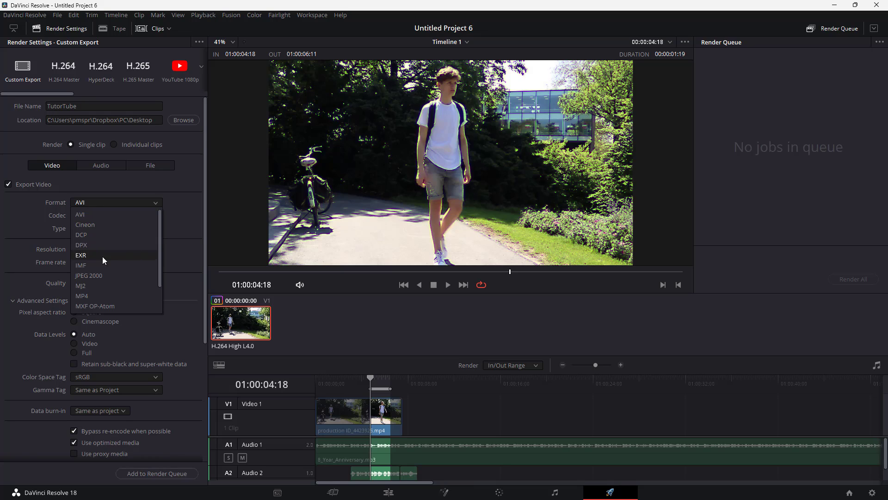
click(98, 295)
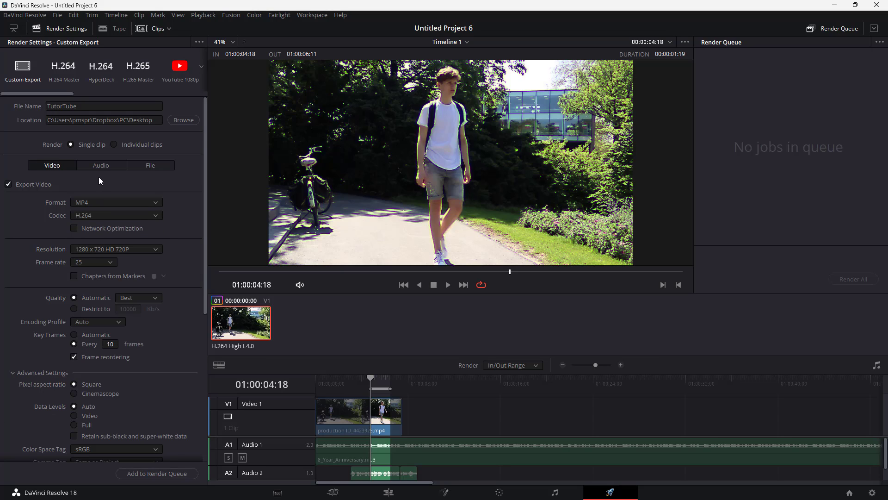
Step: Examine the audio data rate and Output Track 1 options in the Audio settings
click(103, 167)
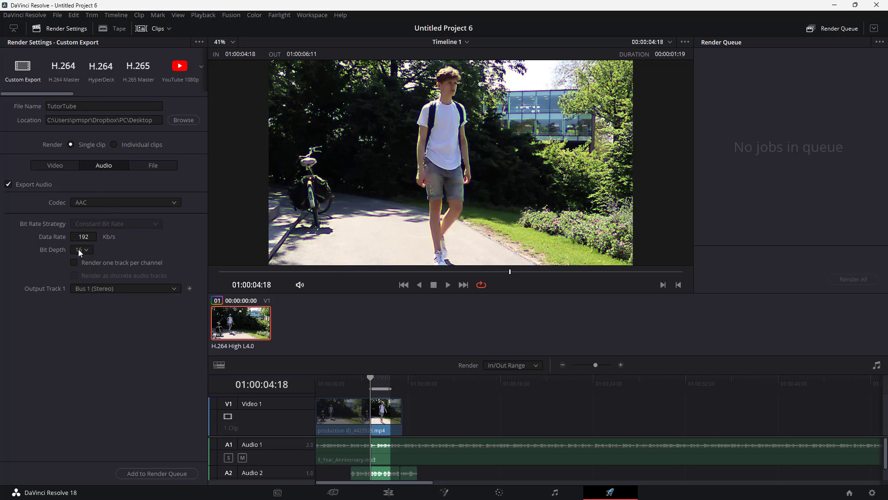
click(86, 237)
click(99, 237)
click(99, 236)
click(99, 235)
click(99, 236)
click(99, 235)
click(99, 235)
click(124, 290)
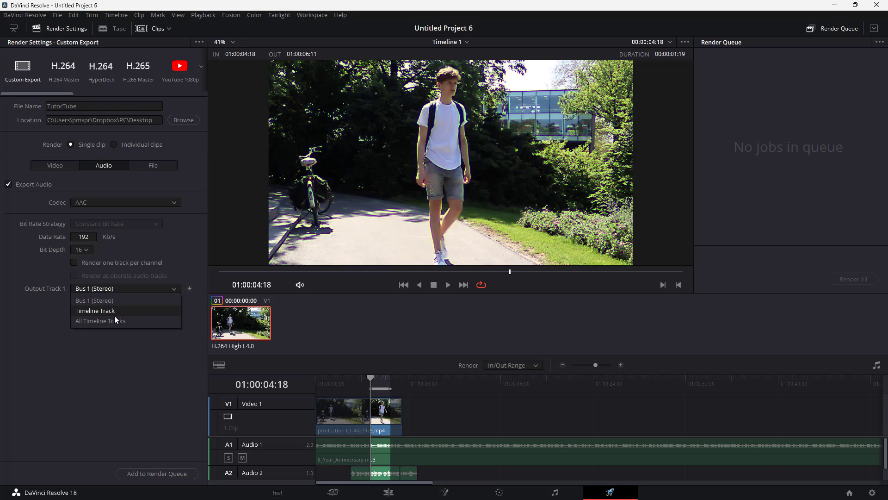
click(134, 368)
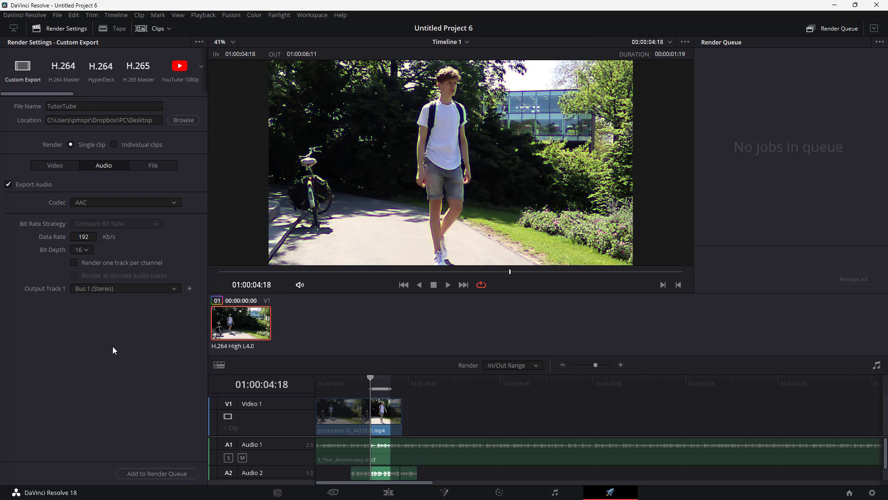
Step: Review the File settings, switching render mode to Individual clips and back to Single clip
click(153, 166)
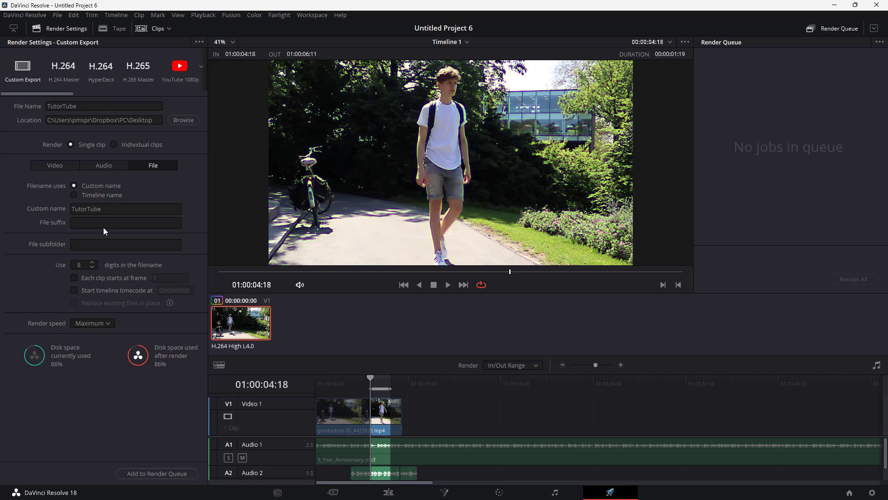
click(119, 245)
click(113, 144)
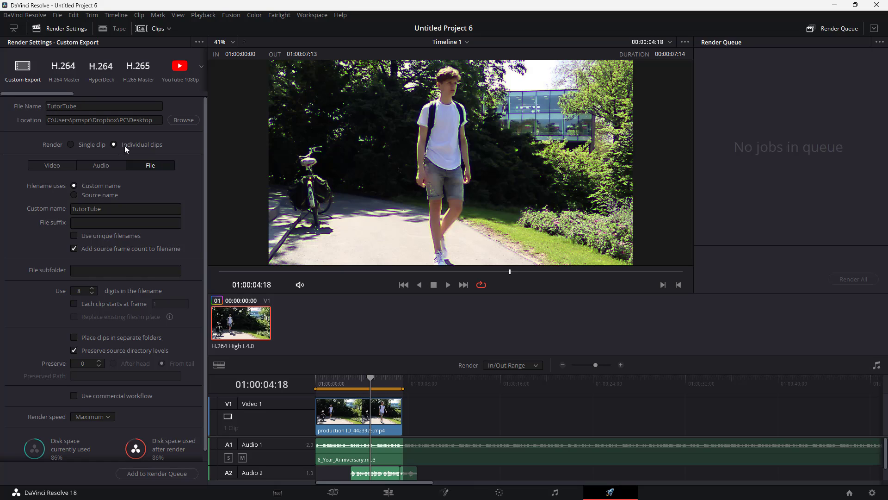
click(74, 145)
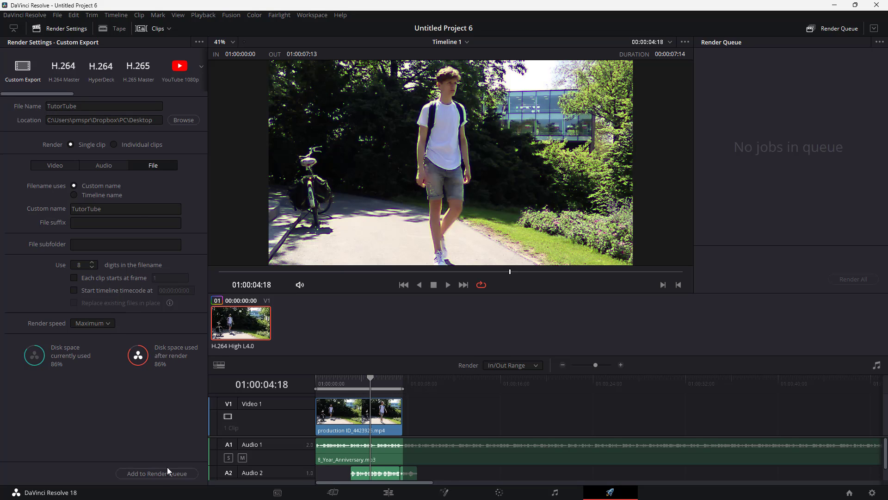
Step: Add the job to the render queue and start rendering all jobs
click(146, 473)
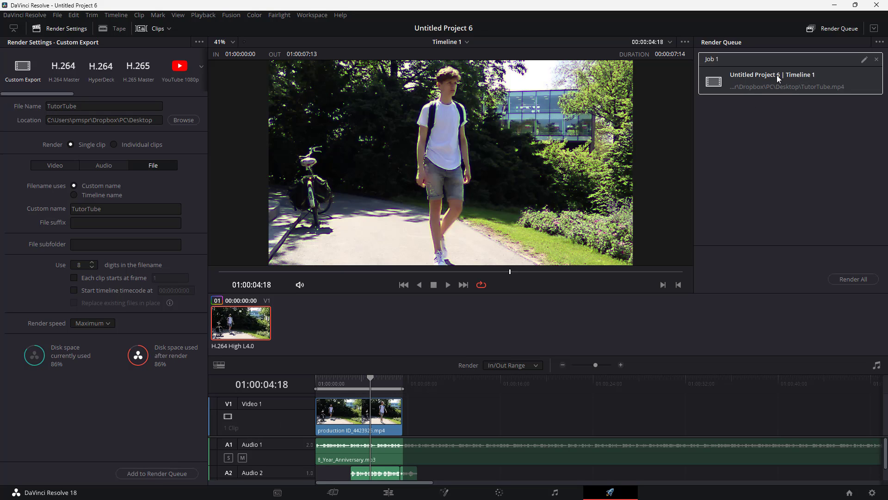
click(862, 282)
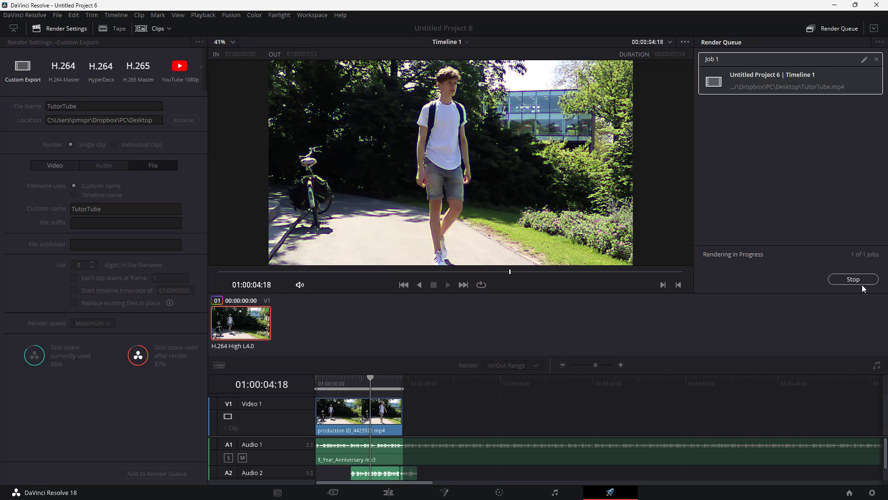